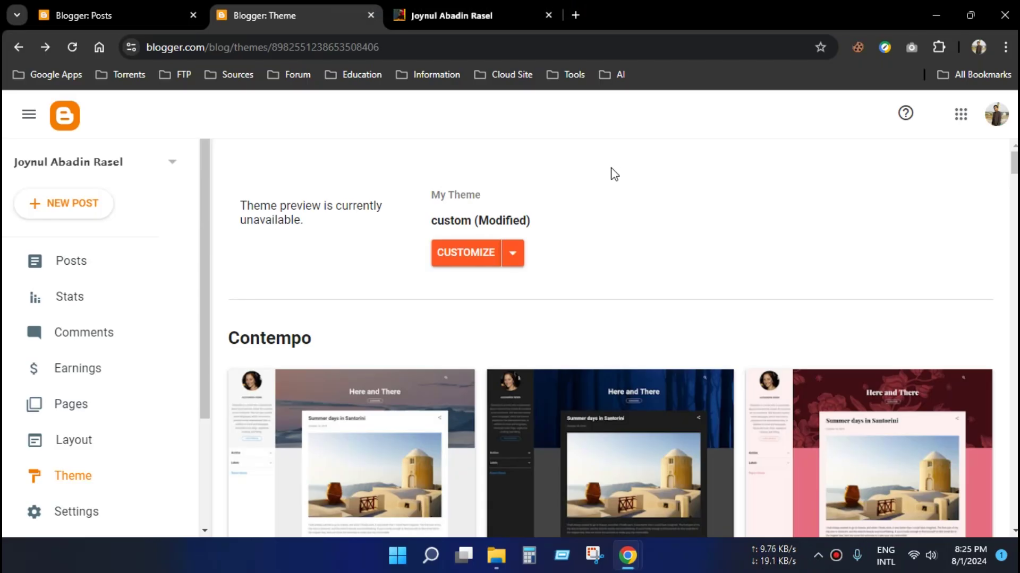
# Highlight the ?m=1 ending in the live blog homepage's address bar
pyautogui.click(452, 14)
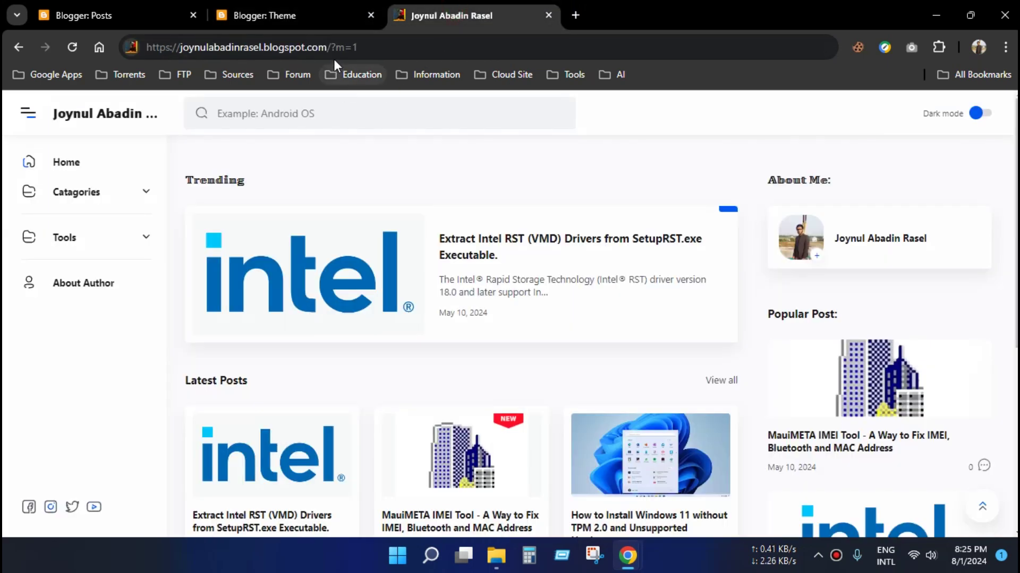
pyautogui.moveTo(333, 48); pyautogui.dragTo(365, 47)
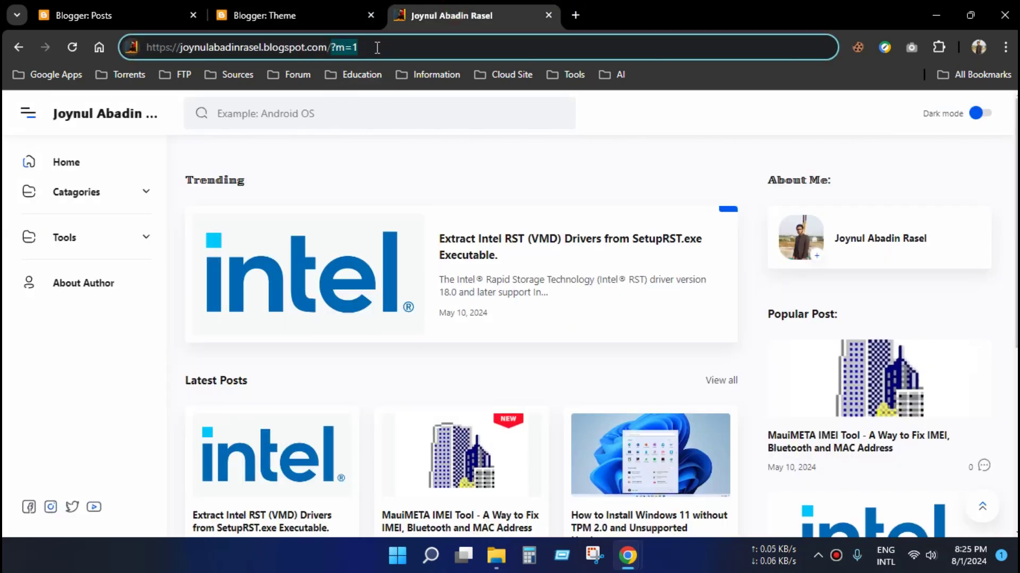
pyautogui.click(381, 49)
# Open Edit HTML from the CUSTOMIZE dropdown on the Blogger Theme page
pyautogui.click(309, 20)
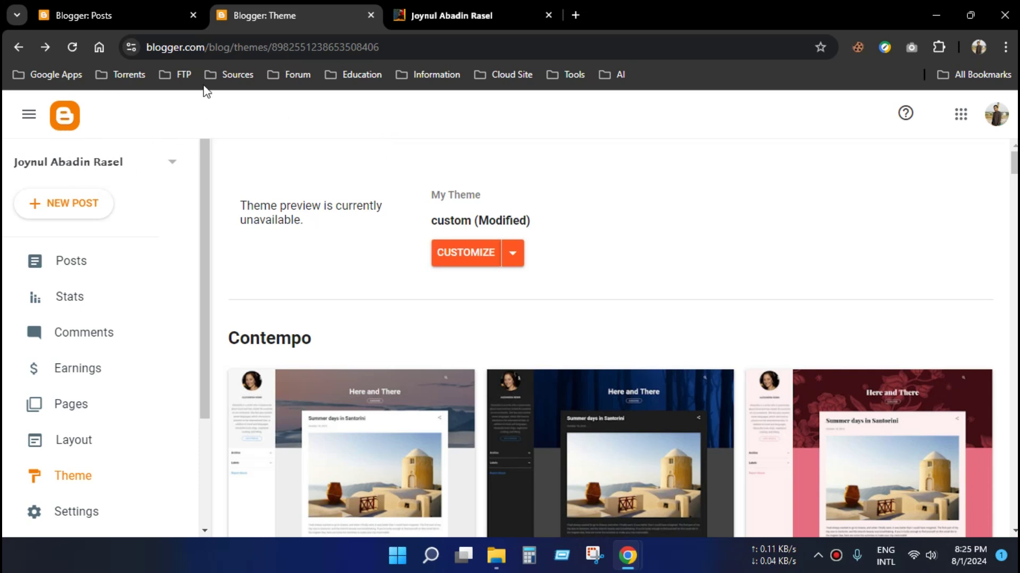
pyautogui.scroll(-3, 100, 387)
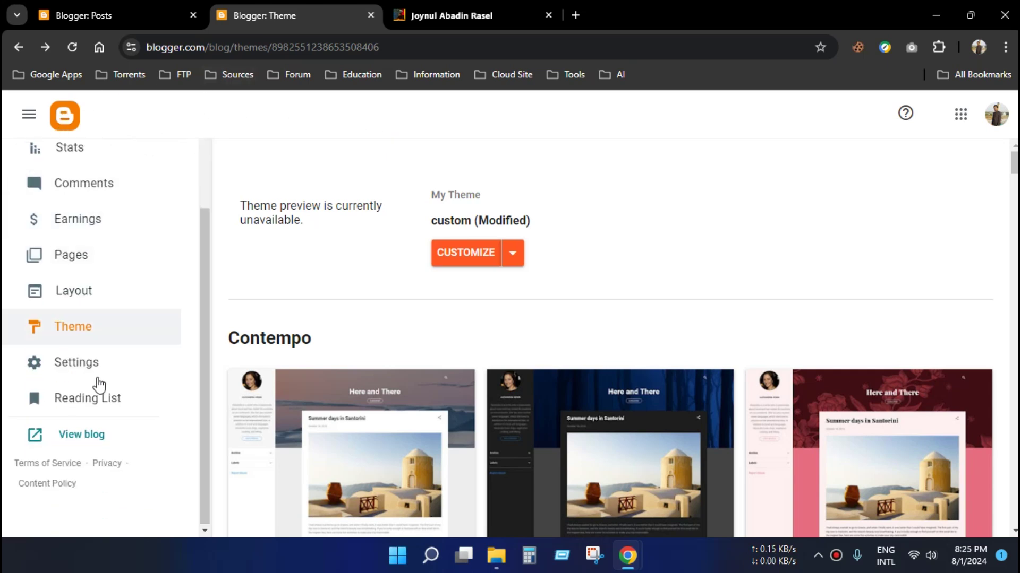
pyautogui.click(68, 330)
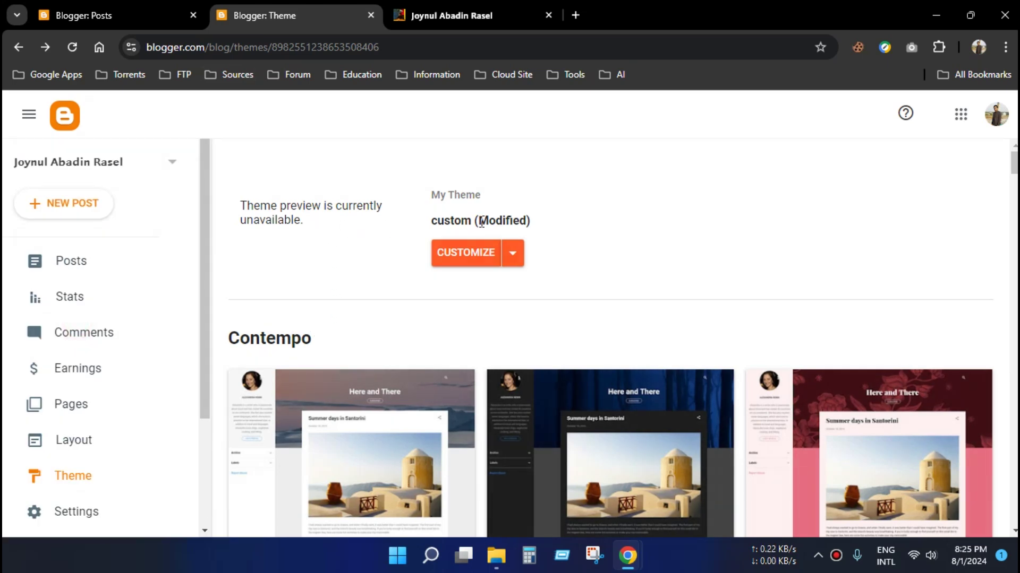
pyautogui.click(513, 255)
pyautogui.click(337, 373)
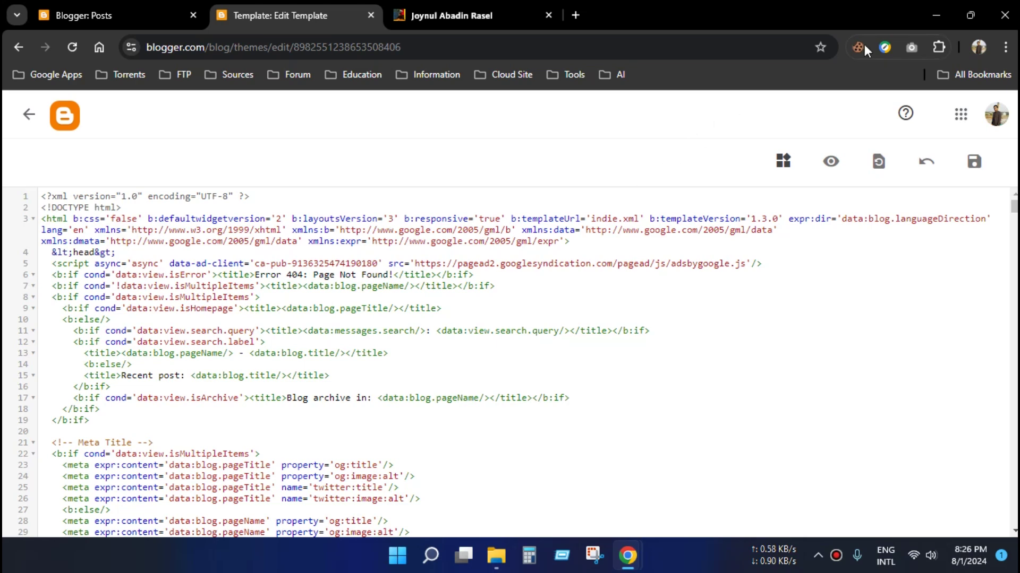
# Open Remove m=1 Blogger.txt from the desktop in Notepad
pyautogui.click(932, 16)
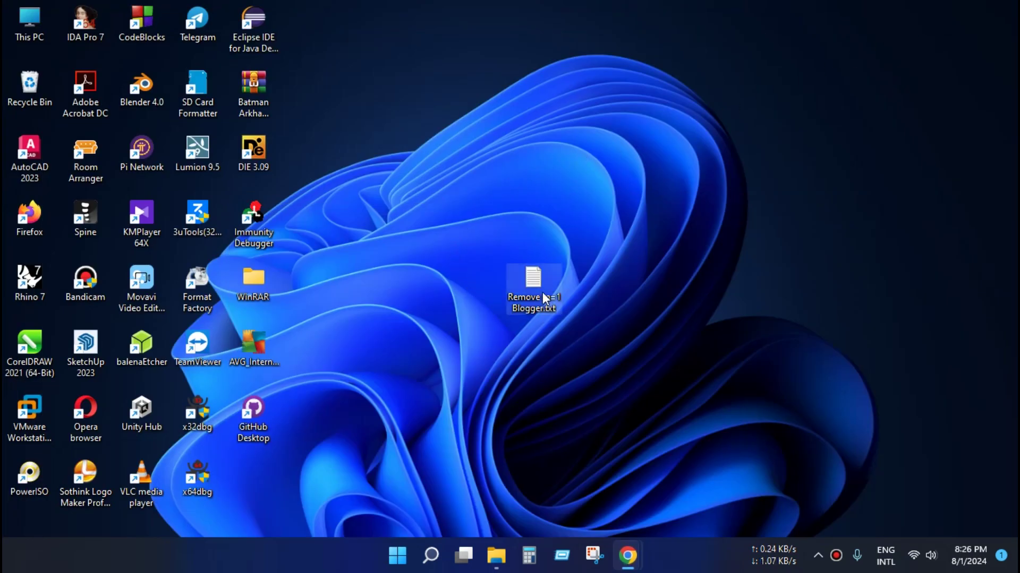
pyautogui.moveTo(469, 285); pyautogui.dragTo(468, 290)
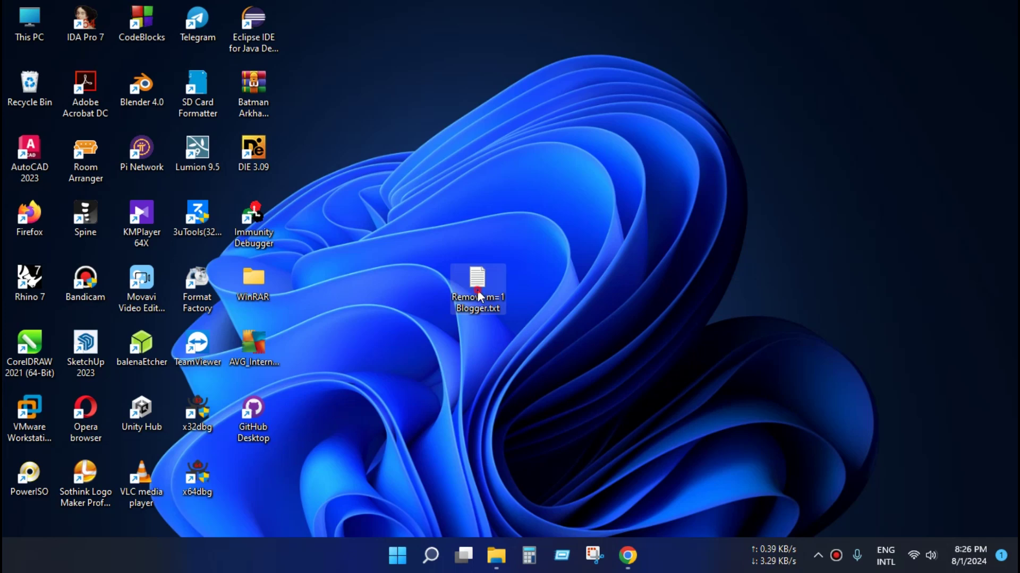
pyautogui.doubleClick(474, 283)
pyautogui.moveTo(325, 79); pyautogui.dragTo(467, 81)
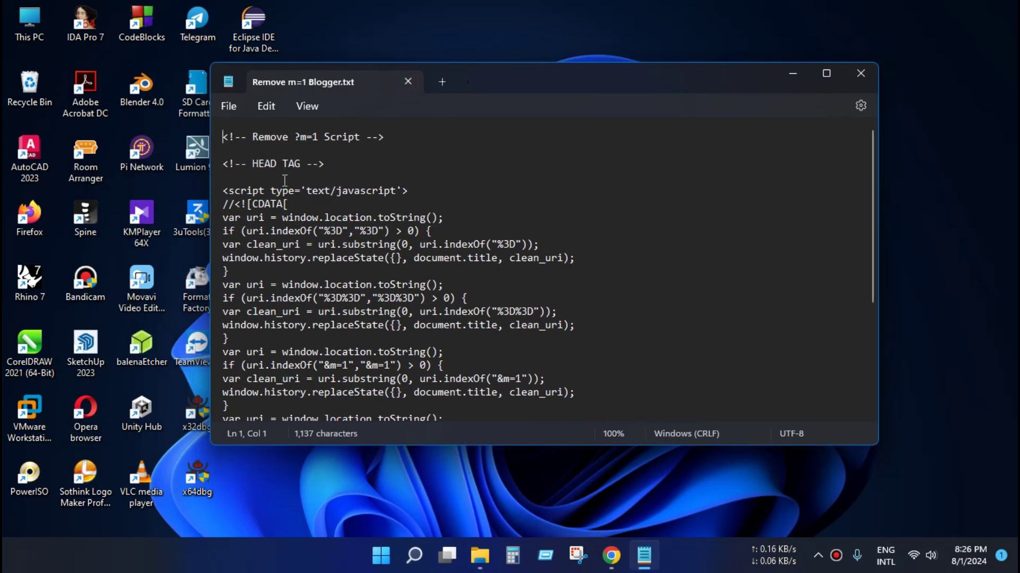
# Copy the head-tag script from the file's start through </script>, back in Blogger
pyautogui.moveTo(225, 137)
pyautogui.mouseDown()
pyautogui.moveTo(249, 172)
pyautogui.moveTo(334, 163)
pyautogui.moveTo(320, 164)
pyautogui.moveTo(351, 215)
pyautogui.mouseUp()
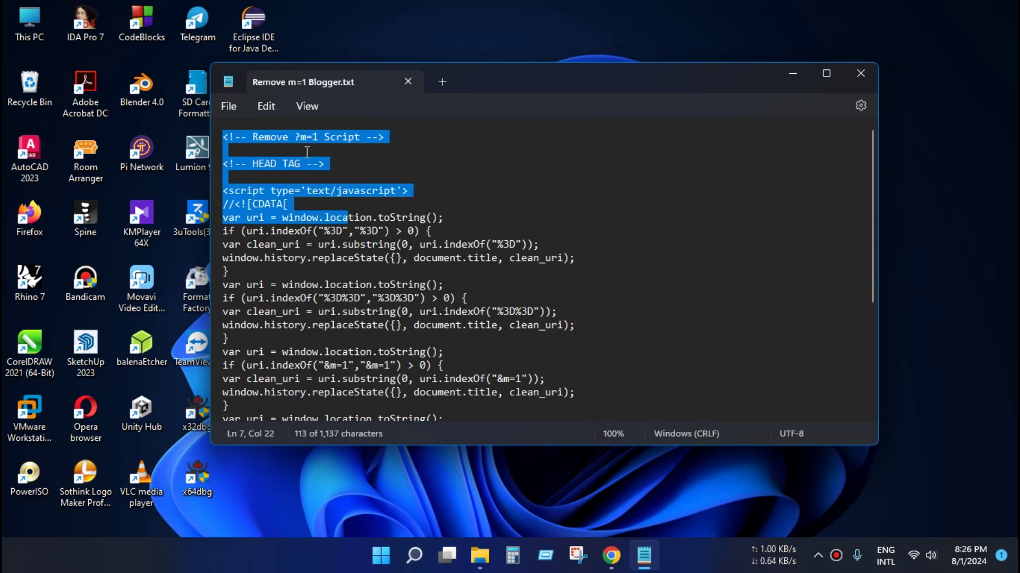
pyautogui.click(245, 144)
pyautogui.moveTo(224, 135)
pyautogui.mouseDown()
pyautogui.moveTo(372, 275)
pyautogui.moveTo(282, 362)
pyautogui.mouseUp()
pyautogui.scroll(-2, 373, 275)
pyautogui.scroll(-1, 373, 281)
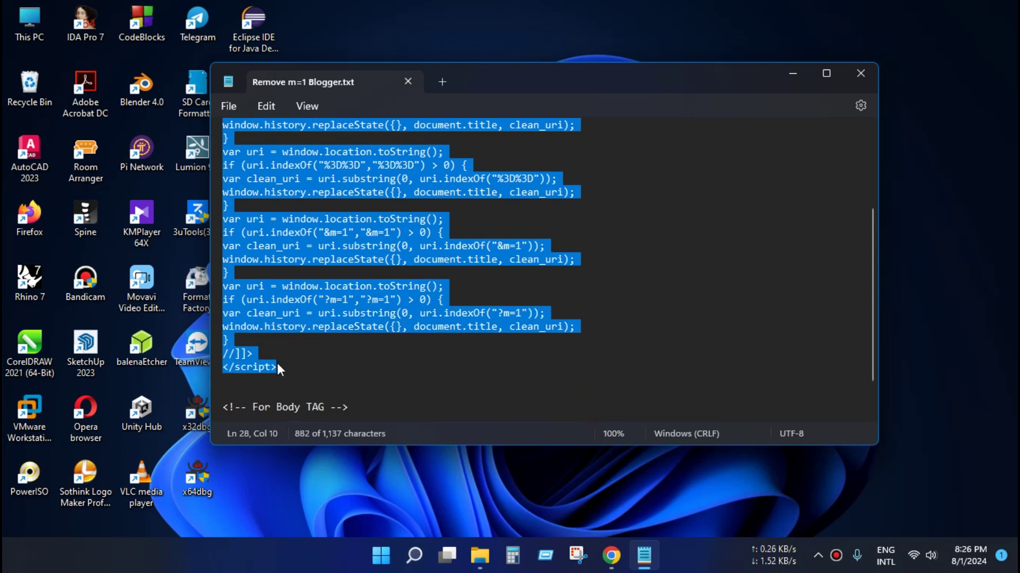
pyautogui.scroll(2, 324, 333)
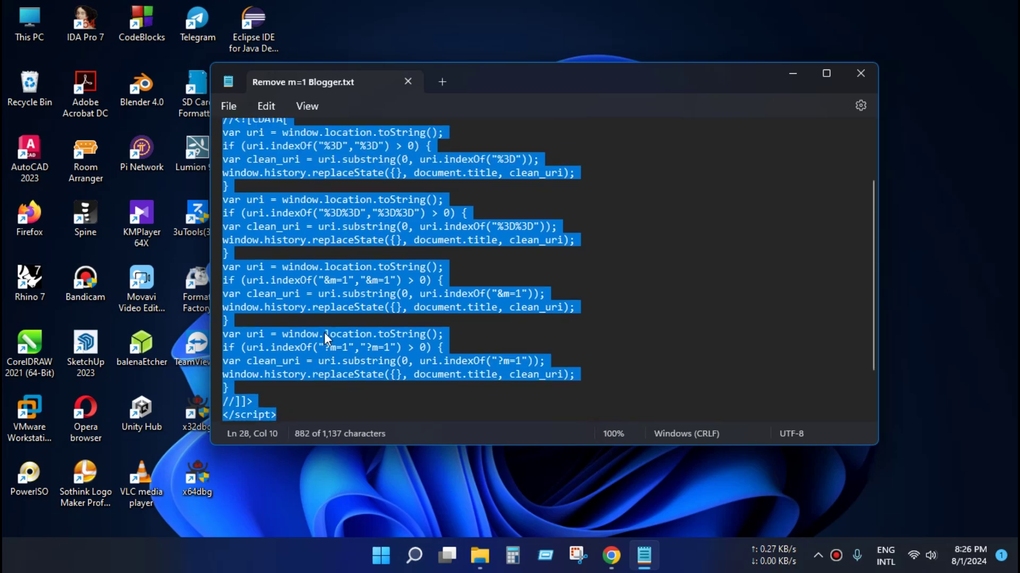
pyautogui.scroll(2, 298, 204)
pyautogui.rightClick(291, 191)
pyautogui.click(339, 266)
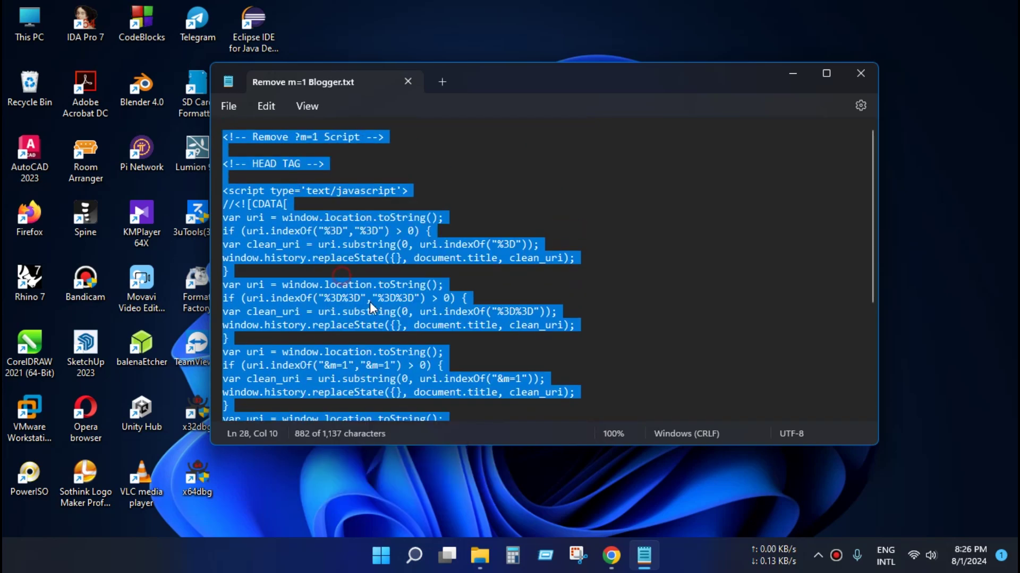
pyautogui.click(605, 562)
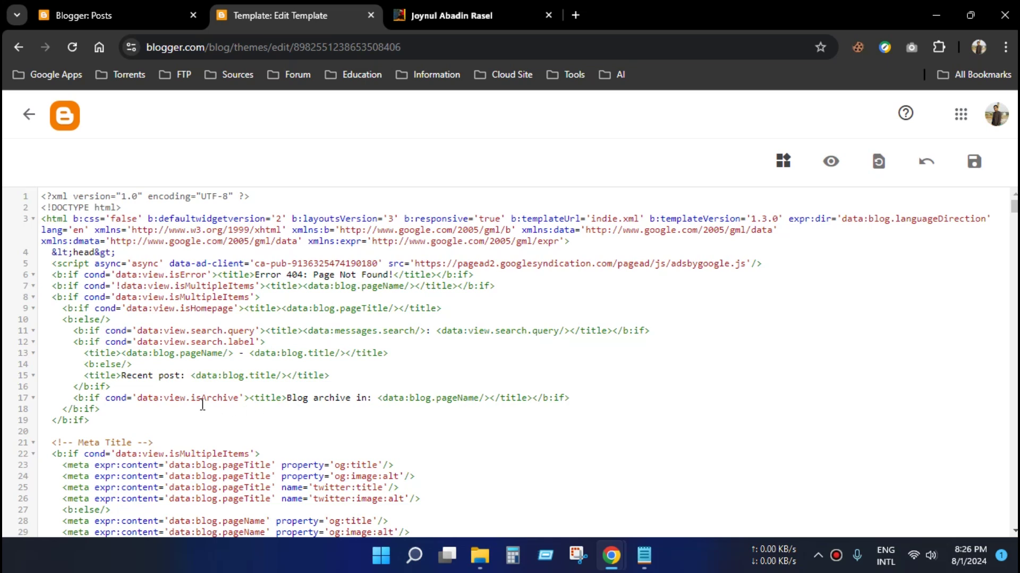
# Paste the head ?m=1 removal script onto new blank lines after line 19
pyautogui.click(43, 217)
pyautogui.moveTo(44, 218); pyautogui.dragTo(67, 217)
pyautogui.click(100, 427)
pyautogui.press('Return')
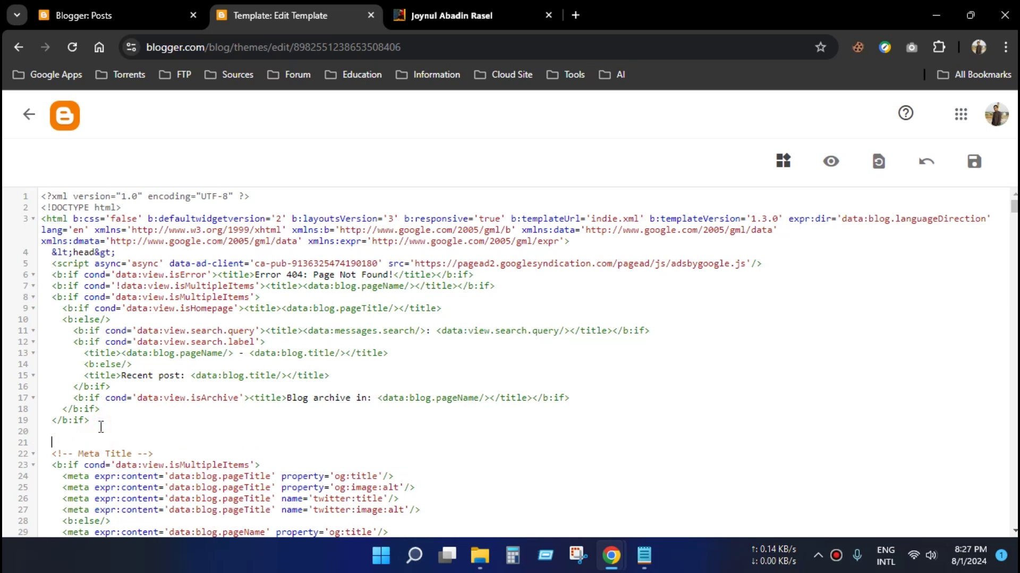
pyautogui.press('Return')
pyautogui.click(73, 440)
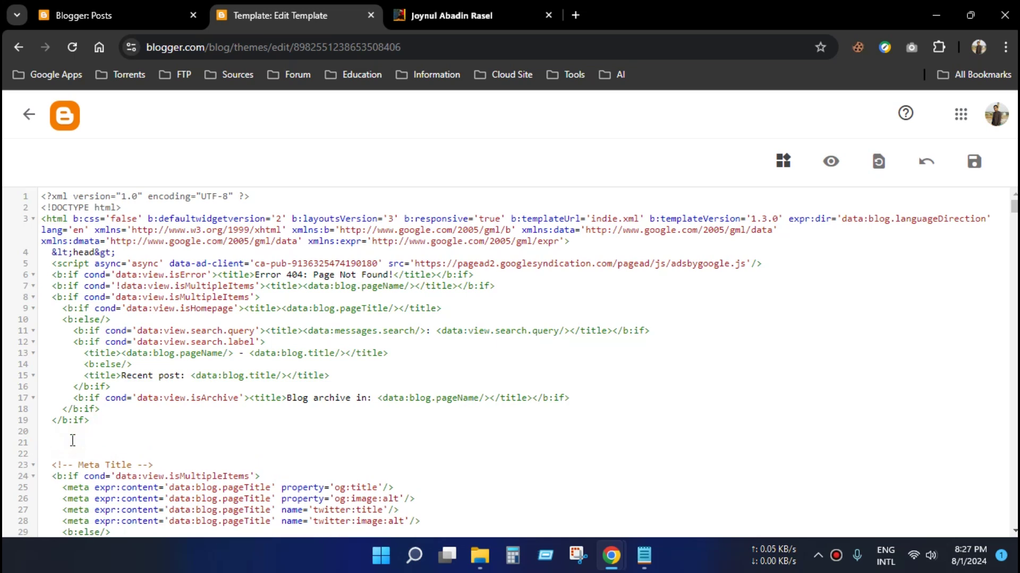
pyautogui.hotkey('ctrl', 'v')
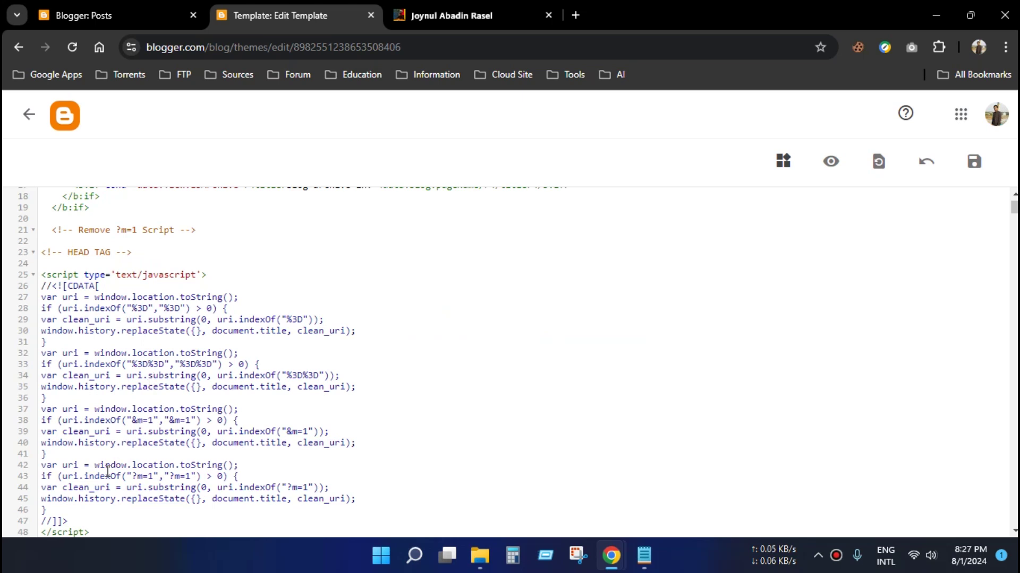
# Indent the pasted script block (lines 21–48) by two tabs to match surrounding code
pyautogui.moveTo(106, 529); pyautogui.dragTo(37, 278)
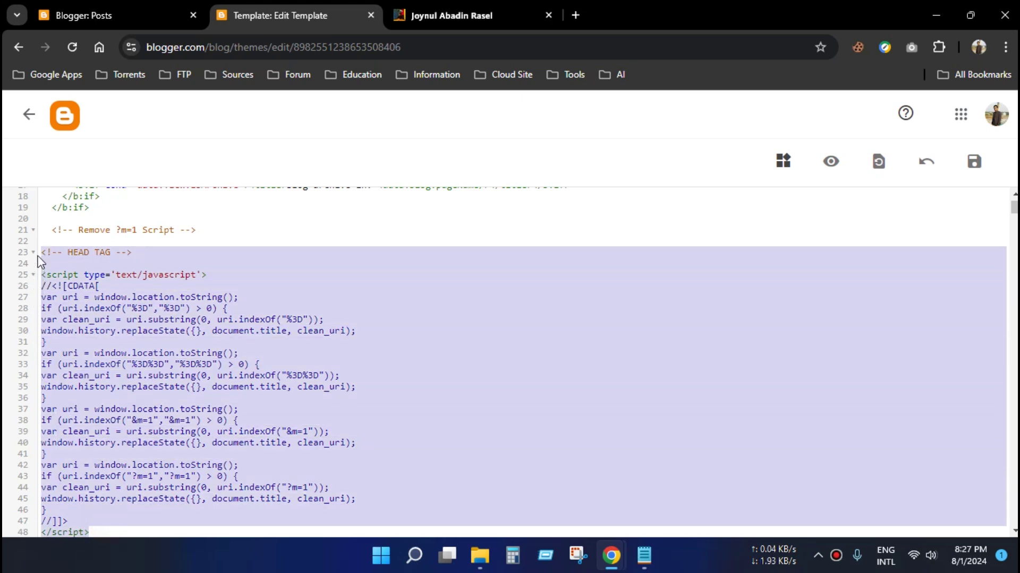
pyautogui.moveTo(37, 278); pyautogui.dragTo(44, 233)
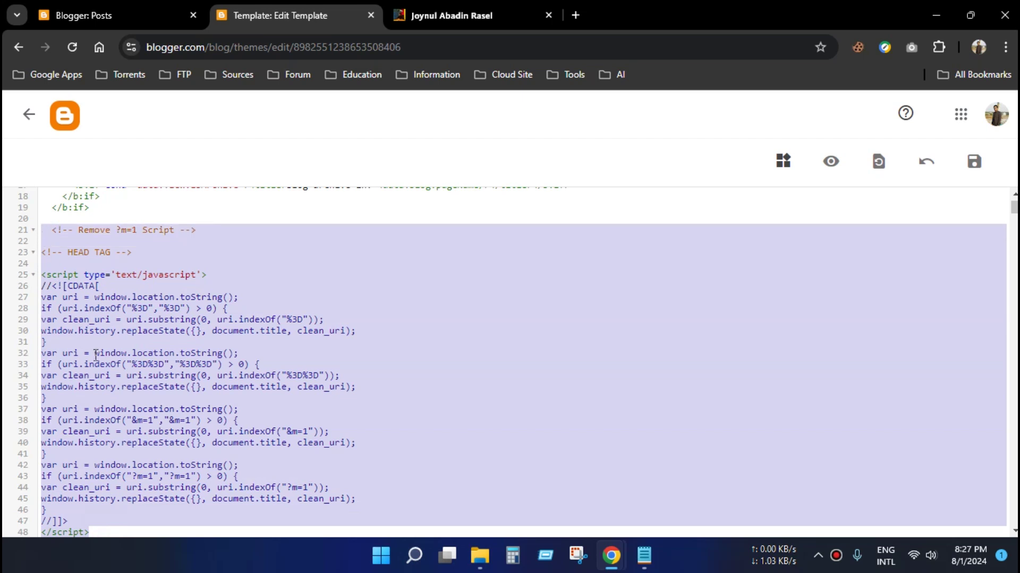
pyautogui.press('Tab')
pyautogui.press('Tab')
pyautogui.press('Tab')
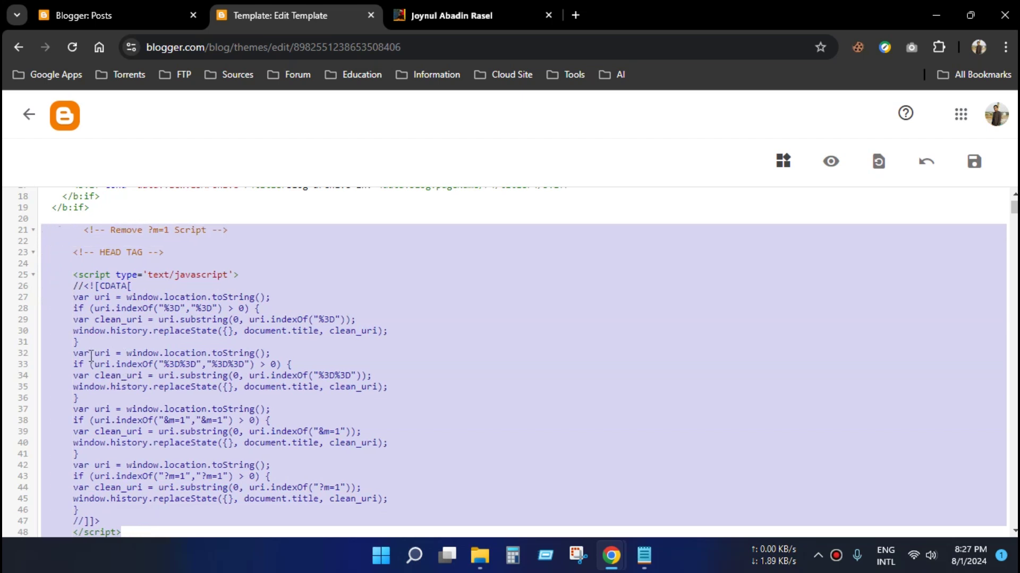
pyautogui.press('Tab')
pyautogui.click(64, 242)
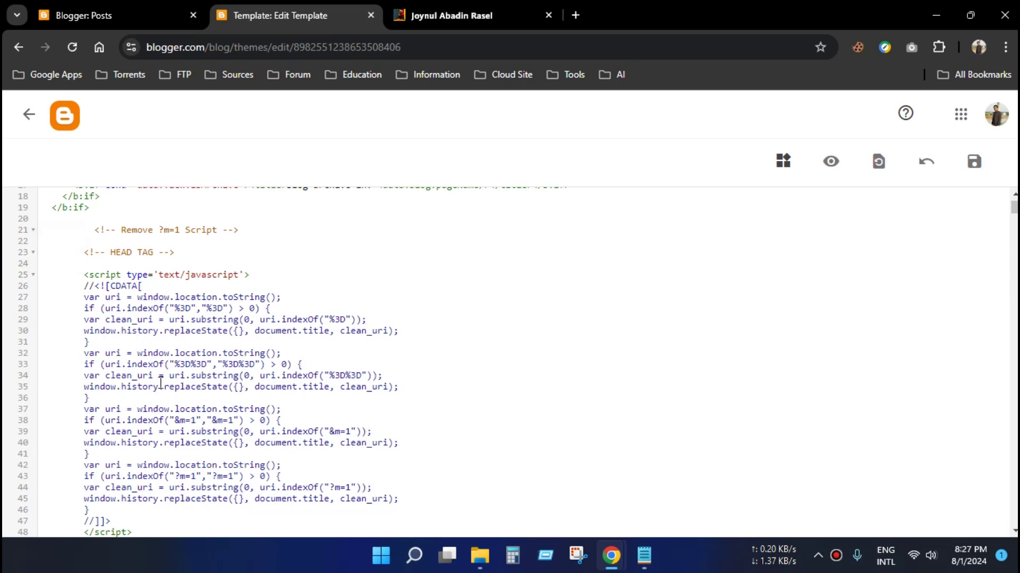
pyautogui.doubleClick(913, 15)
# Copy the <!-- For Body TAG --> comment and its one-line script into the clipboard
pyautogui.click(910, 55)
pyautogui.scroll(-4, 434, 359)
pyautogui.scroll(-1, 383, 364)
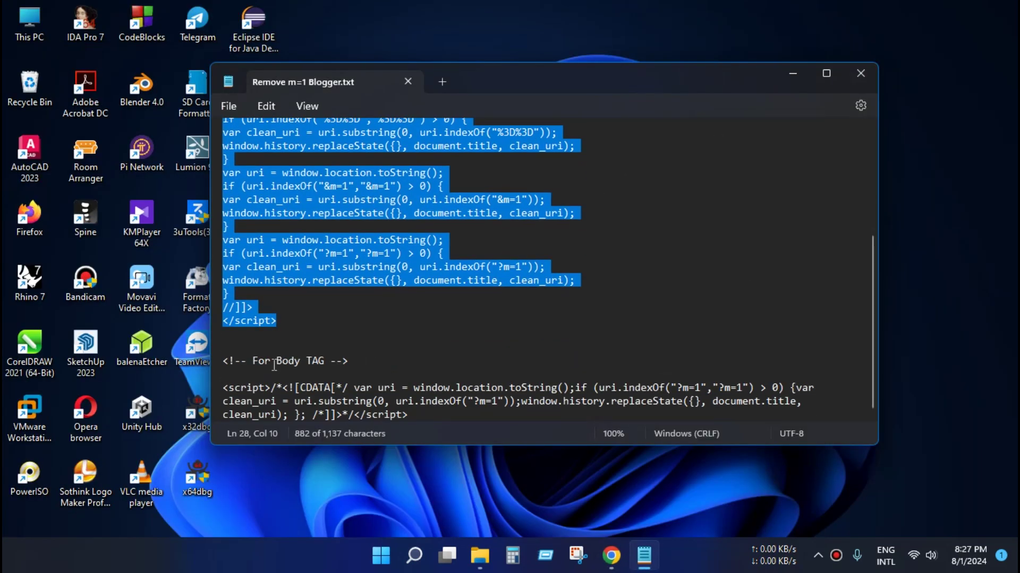
pyautogui.click(236, 361)
pyautogui.moveTo(223, 361); pyautogui.dragTo(416, 413)
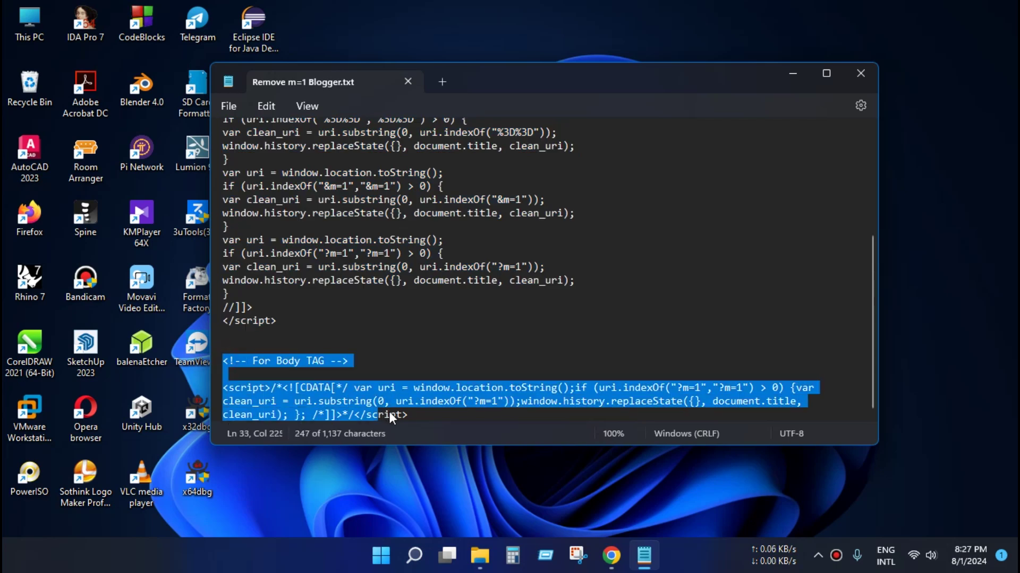
pyautogui.rightClick(305, 388)
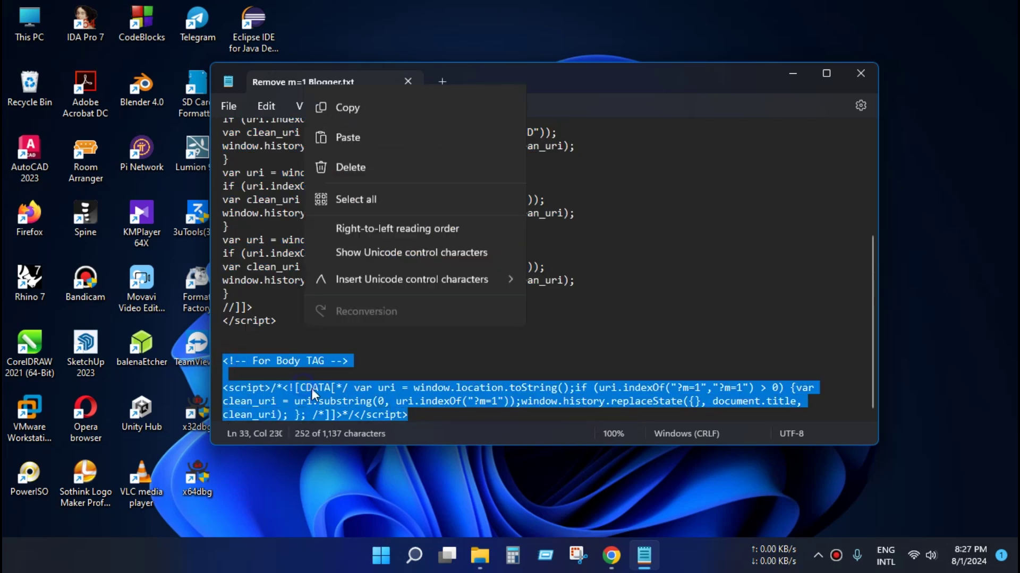
pyautogui.click(425, 164)
pyautogui.click(611, 555)
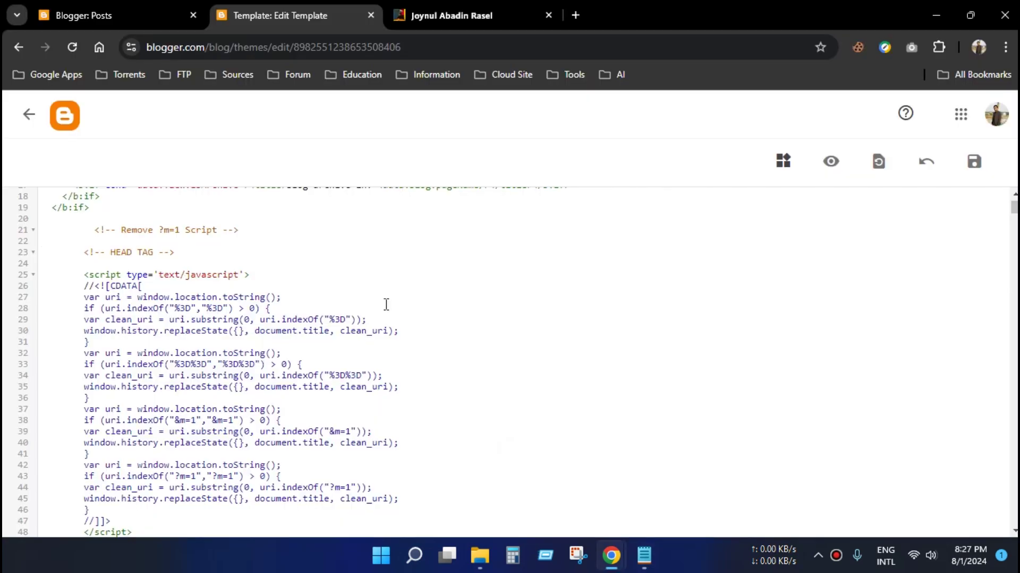
pyautogui.scroll(-2, 386, 304)
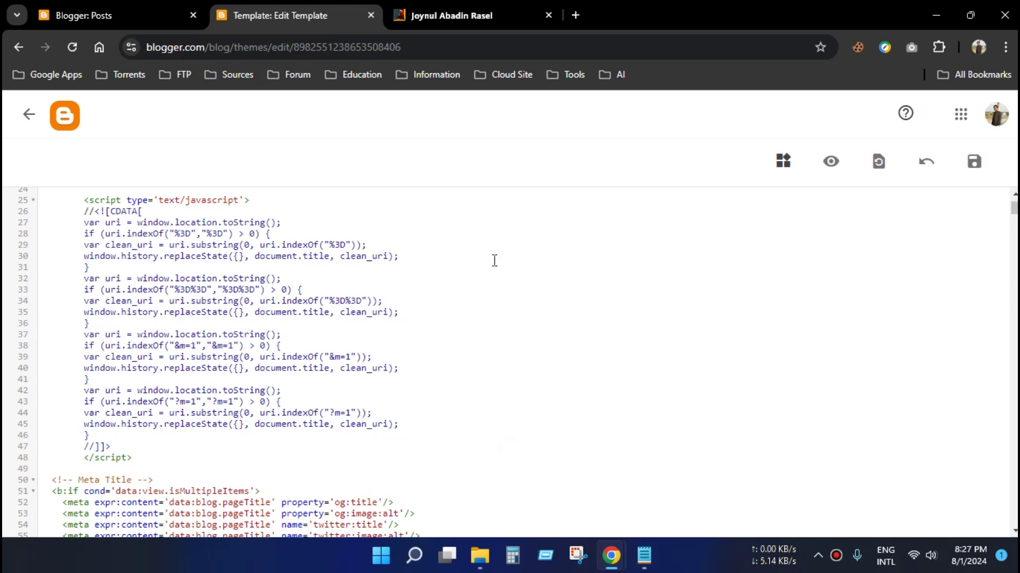
# Find the closing </body> tag in the template code with Ctrl+F
pyautogui.click(294, 209)
pyautogui.scroll(2, 294, 209)
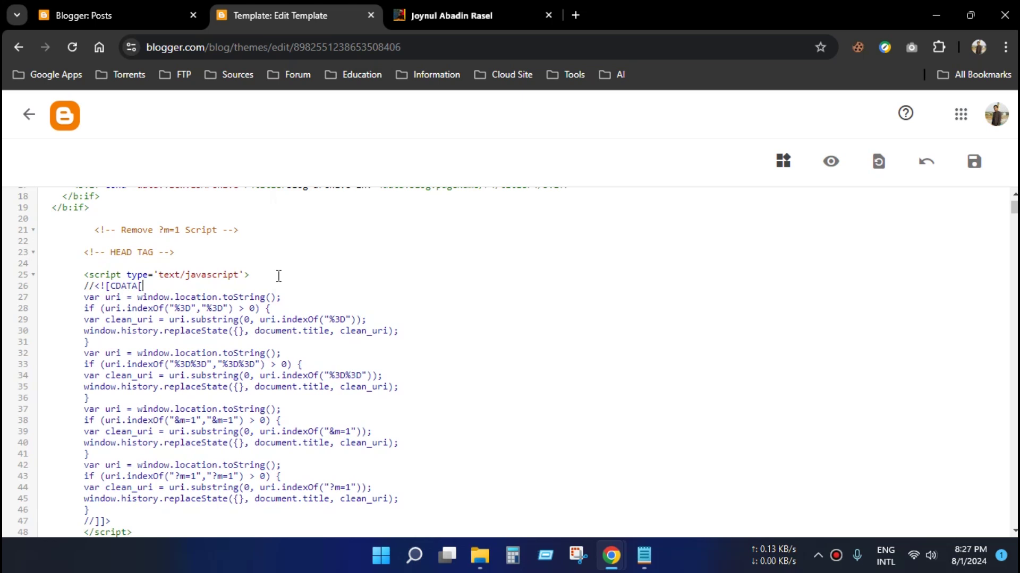
pyautogui.hotkey('ctrl', 'f')
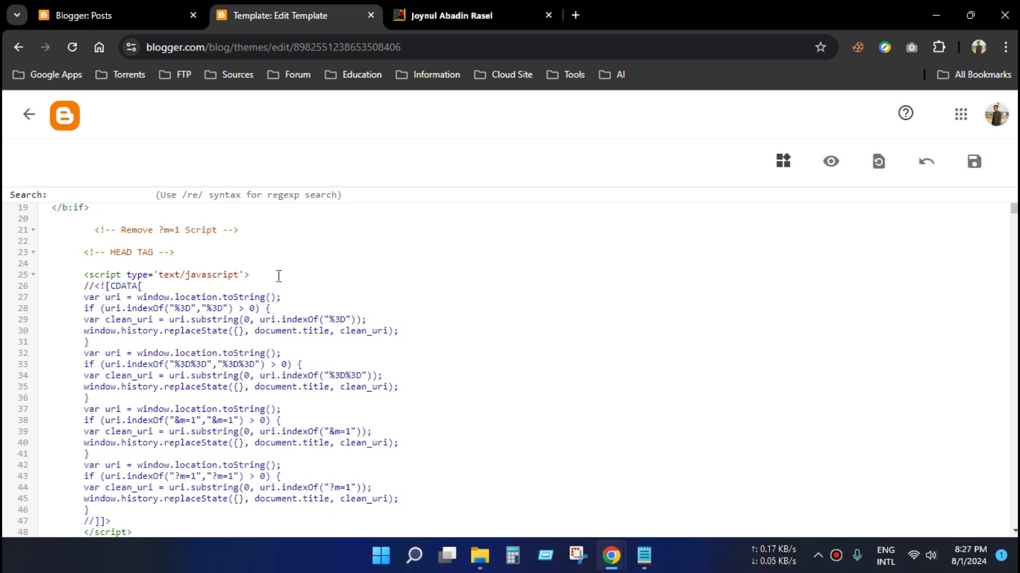
pyautogui.write('</b')
pyautogui.write('ody')
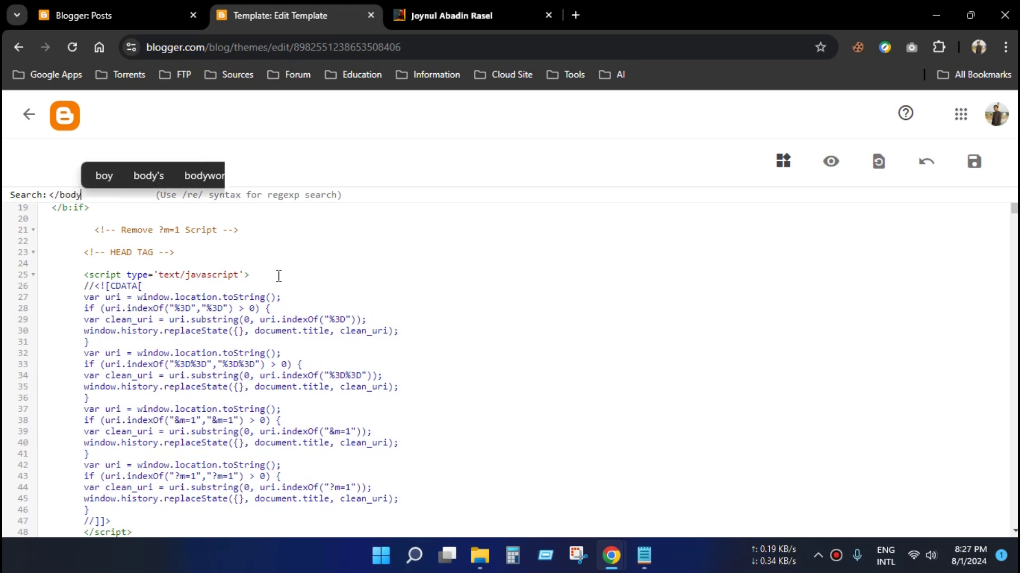
pyautogui.write('>')
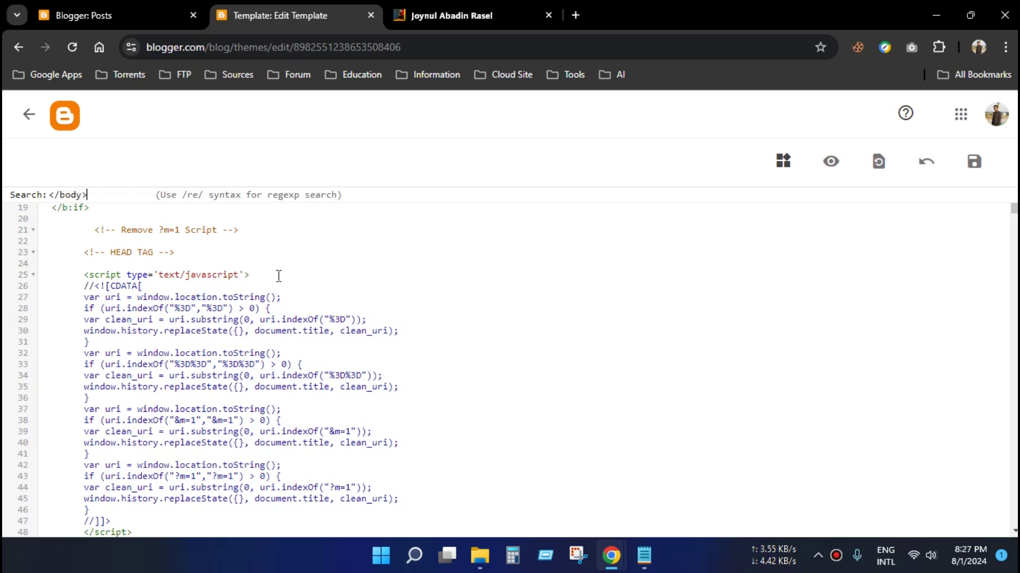
pyautogui.press('Return')
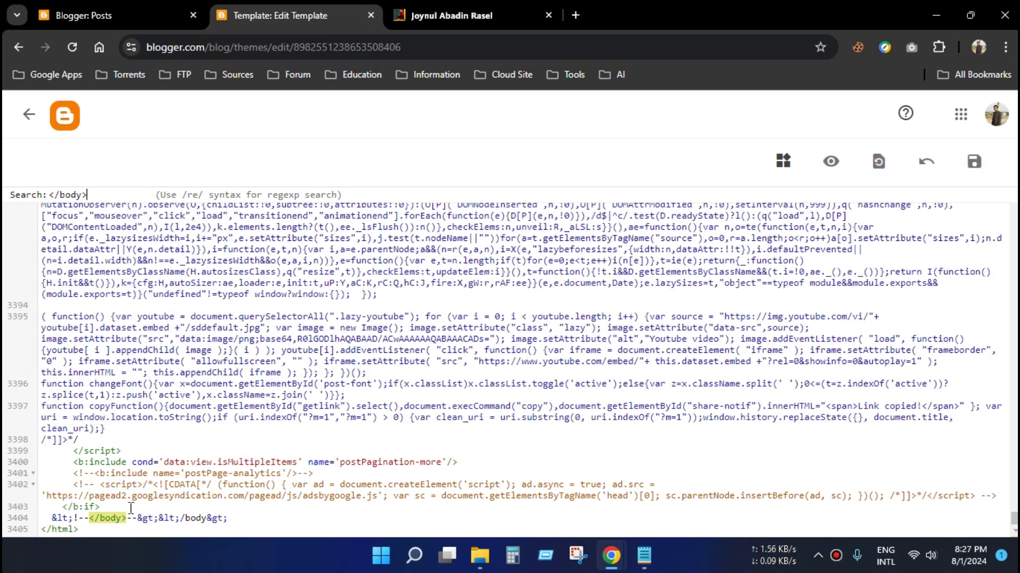
# Paste the For Body TAG script onto blank lines after line 3398
pyautogui.click(125, 441)
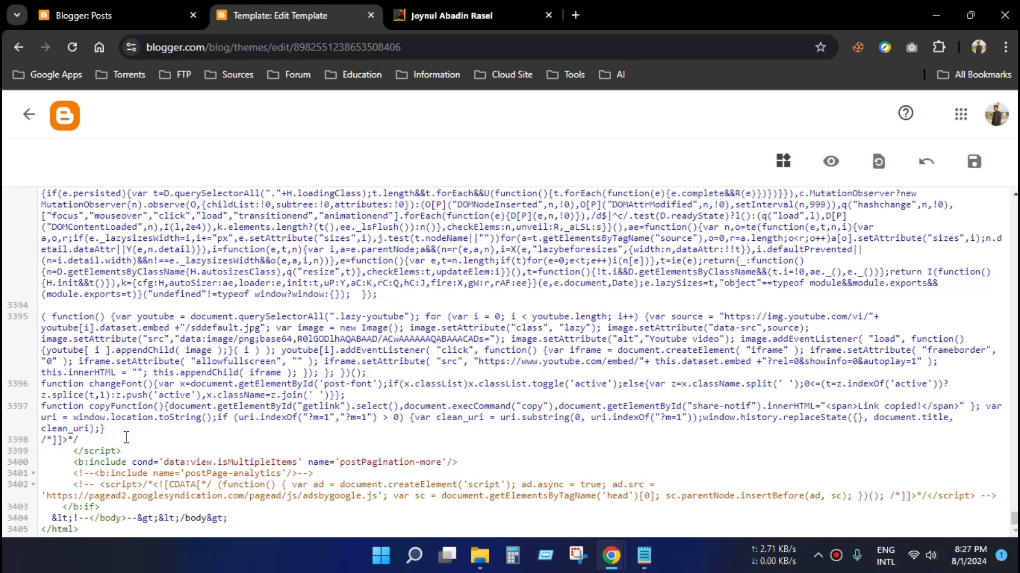
pyautogui.press('Return')
pyautogui.press('Return')
pyautogui.press('Return')
pyautogui.press('Return')
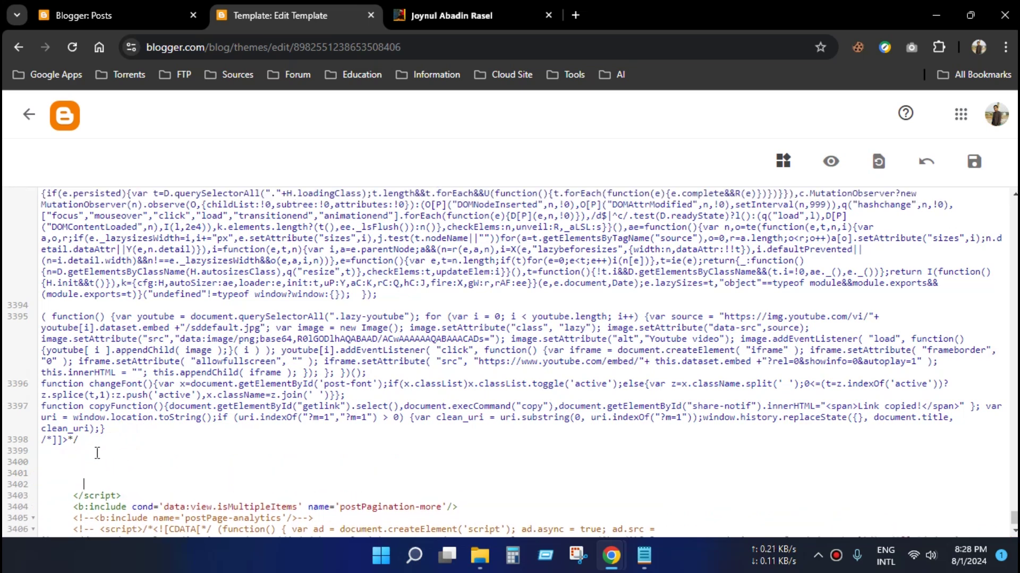
pyautogui.click(94, 452)
pyautogui.press('Return')
pyautogui.rightClick(87, 467)
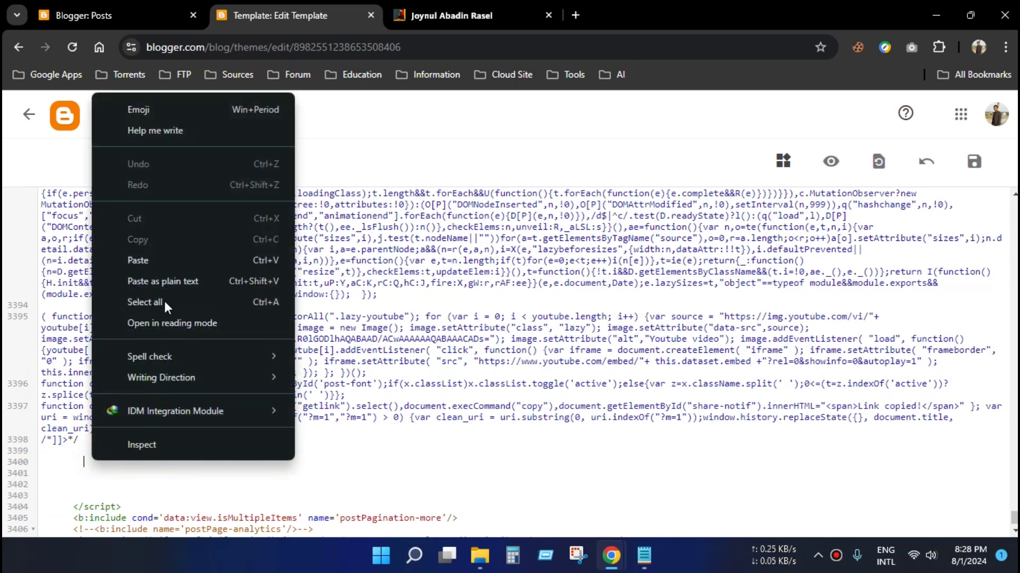
pyautogui.click(164, 253)
pyautogui.scroll(-2, 242, 390)
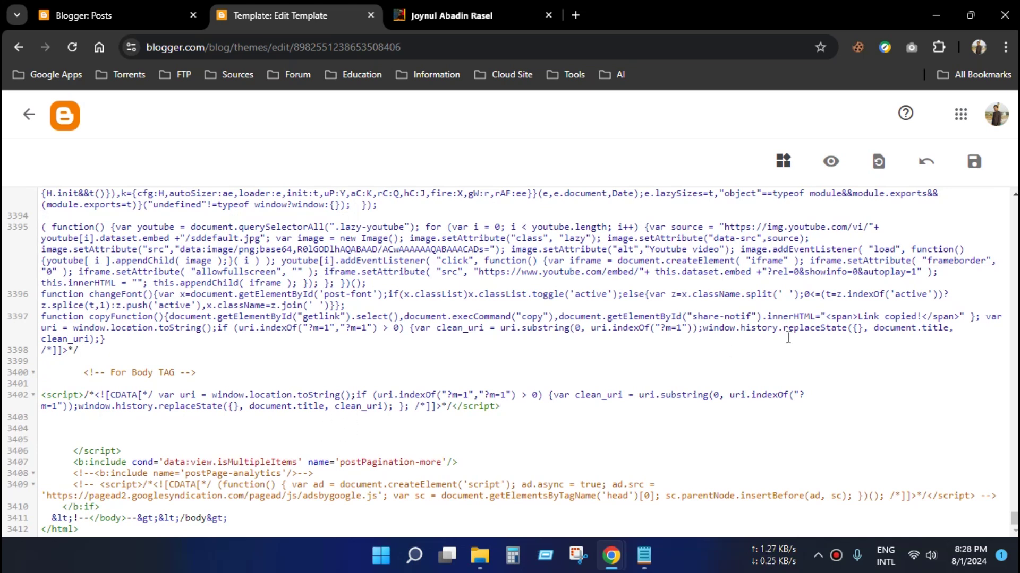
# Save the theme, then reload the blog homepage to confirm ?m=1 is gone
pyautogui.click(974, 170)
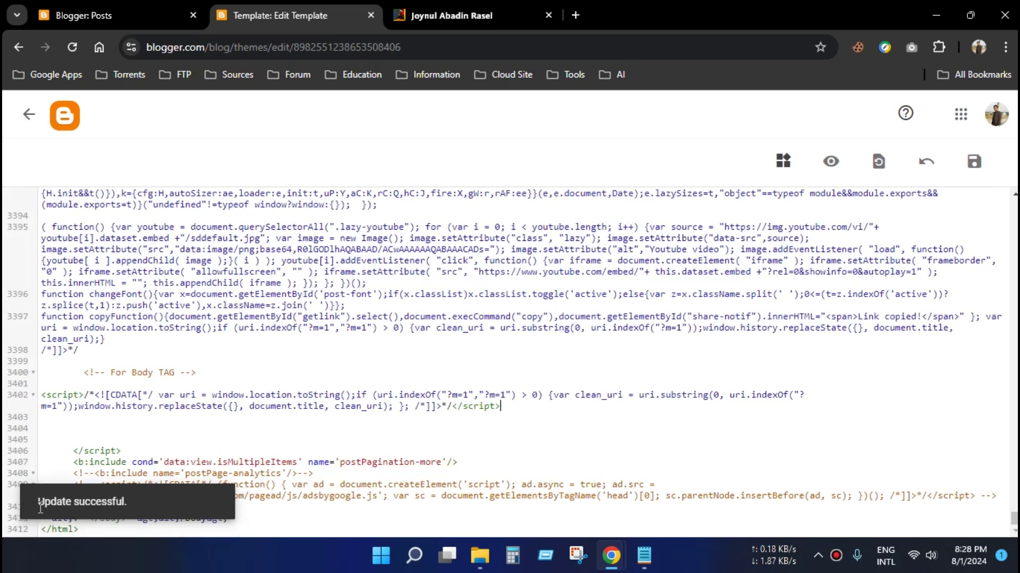
pyautogui.click(419, 16)
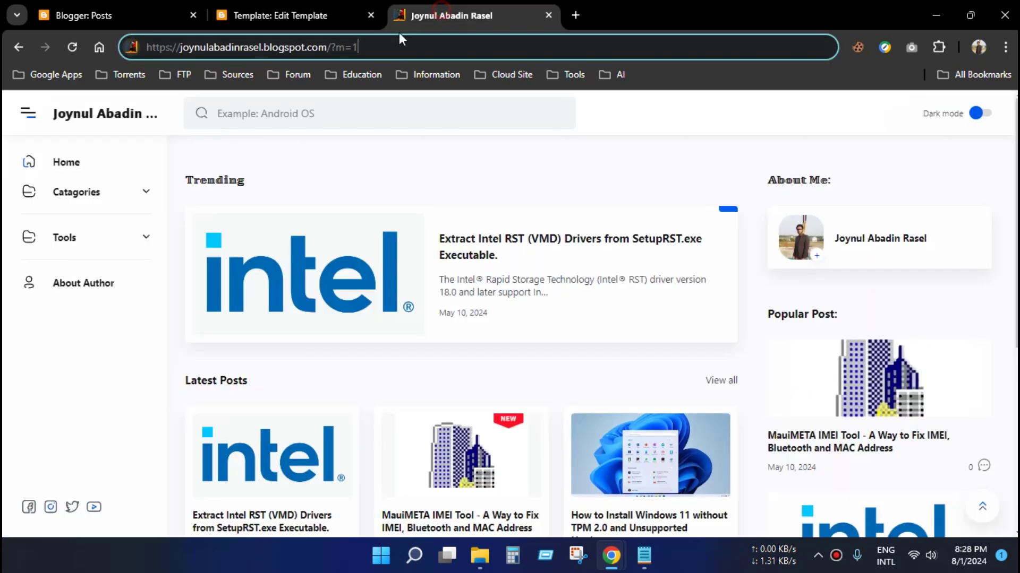
pyautogui.click(73, 48)
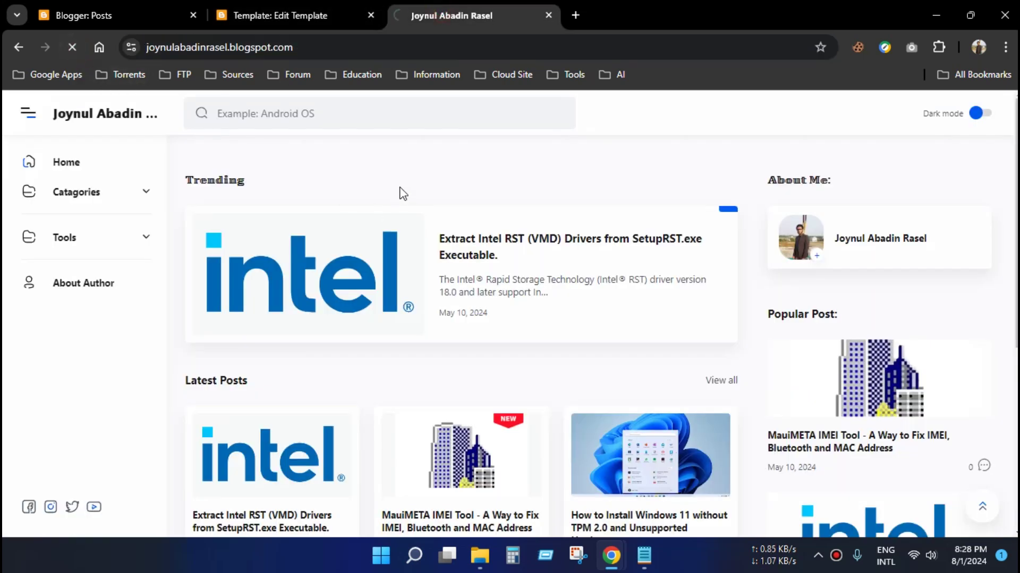